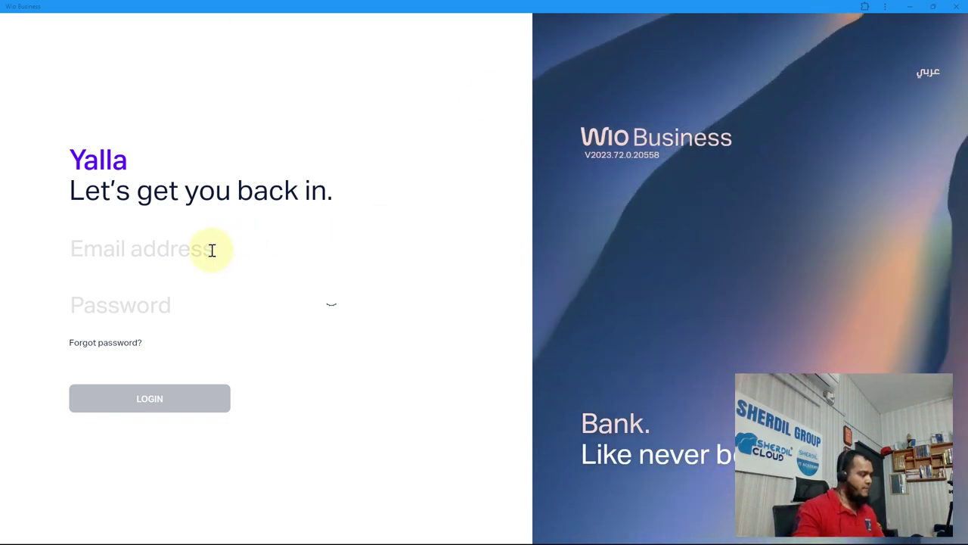
- Sign in with the account e-mail and enter the six-digit SMS verification code
left_click(212, 249)
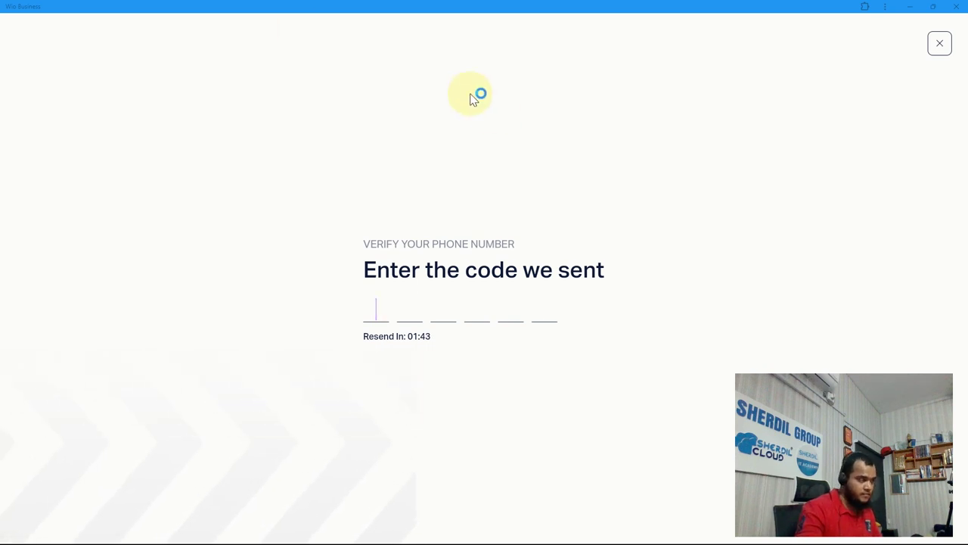
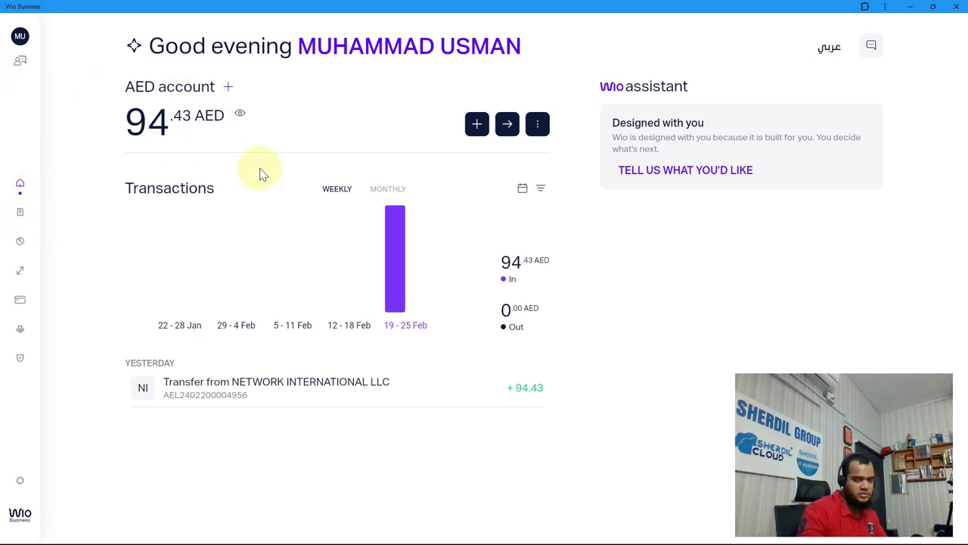
- View Invoices, open Settings > Your company details, then load the wio.io homepage in the browser
left_click(28, 219)
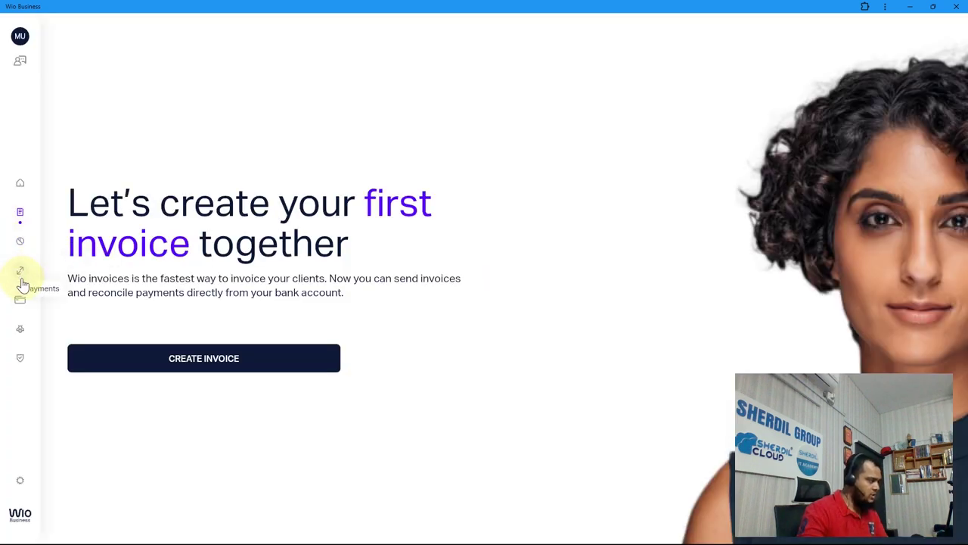
left_click(22, 482)
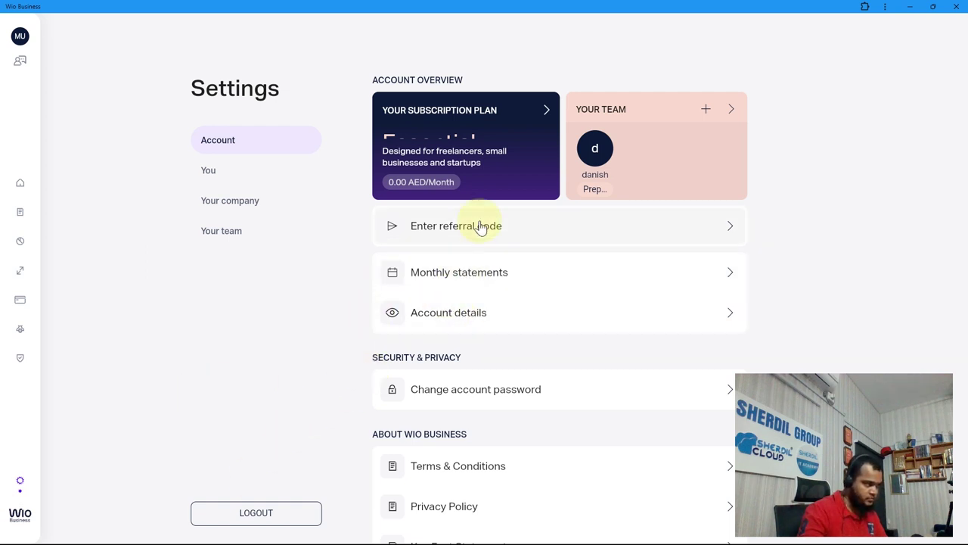
scroll(487, 471, "down", 1)
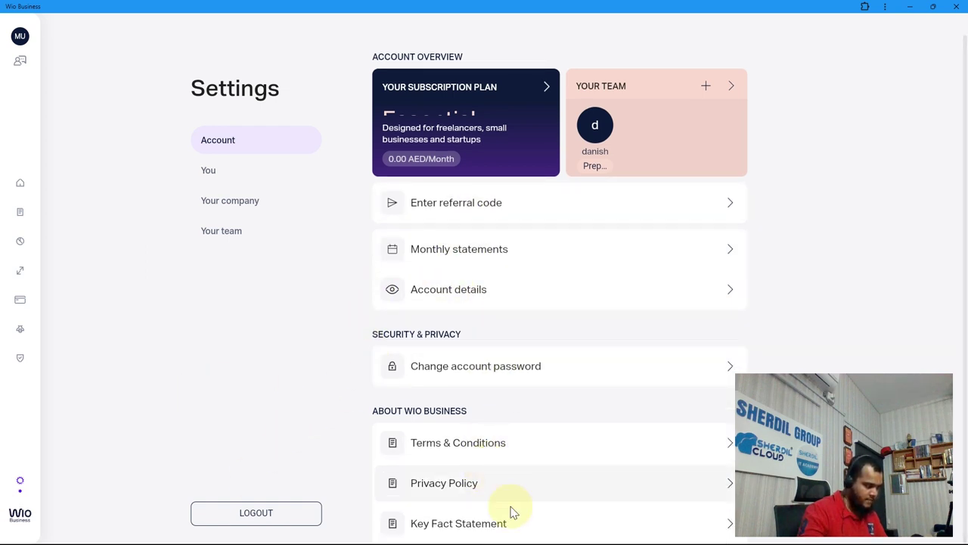
left_click(229, 214)
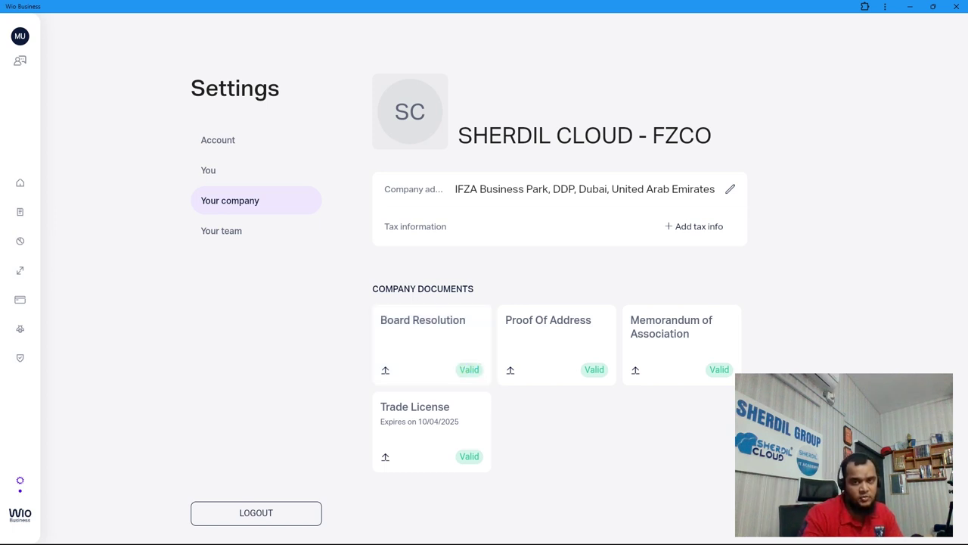
key("alt+Tab")
left_click(113, 79)
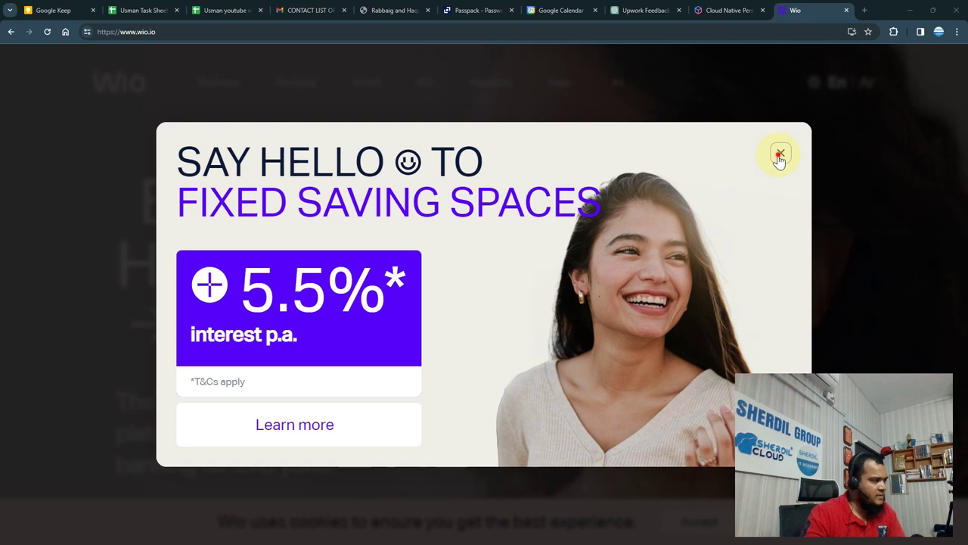
- Dismiss the 5.5% saving spaces pop-up, open the Fees page and accept cookies
left_click(780, 155)
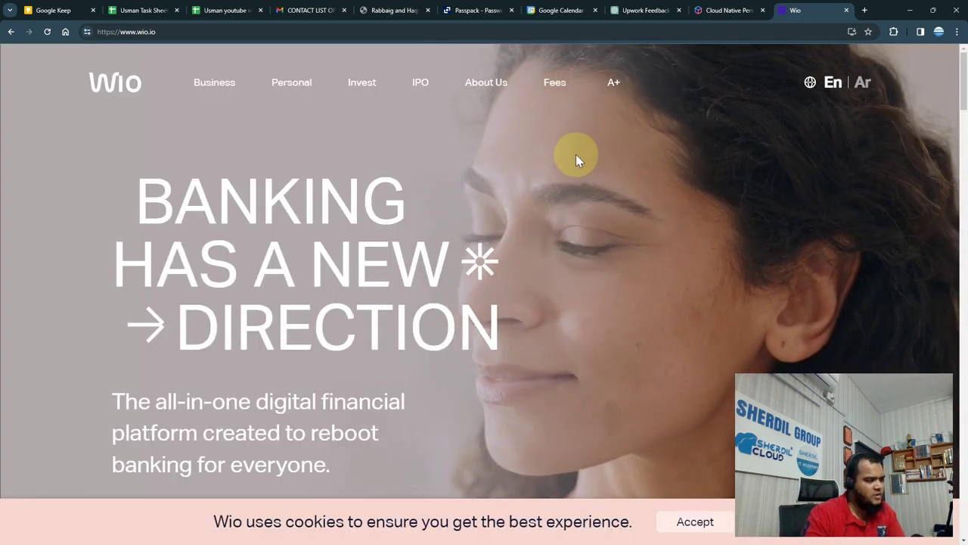
left_click(554, 82)
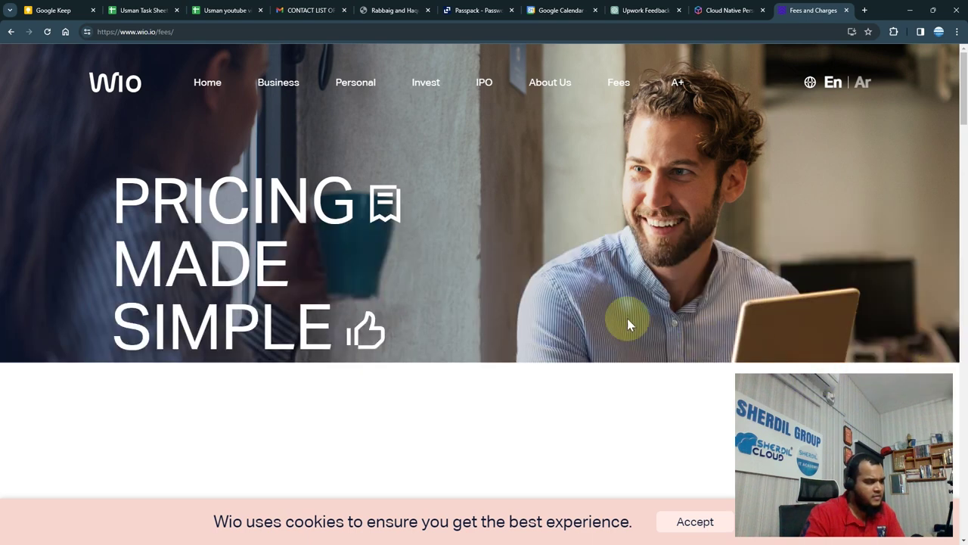
scroll(519, 291, "down", 3)
left_click(676, 534)
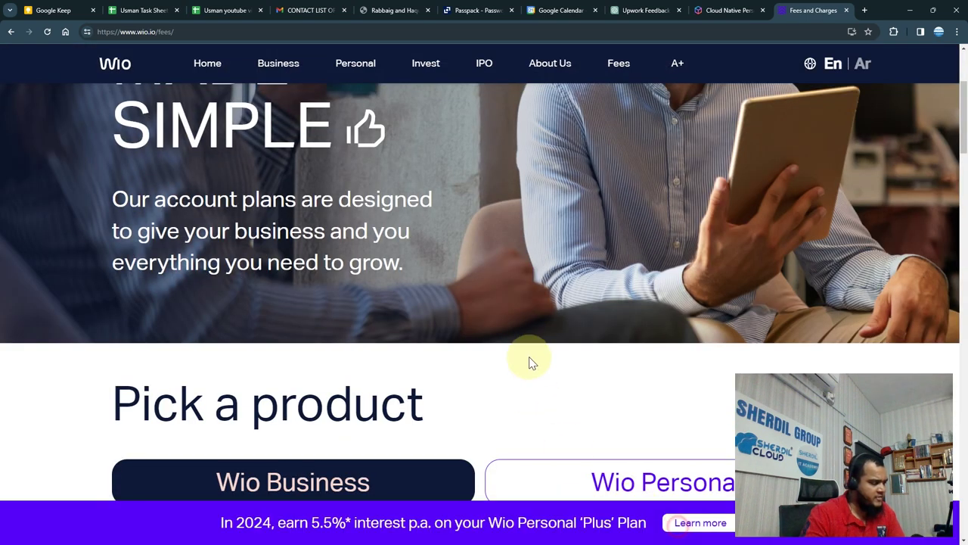
scroll(527, 356, "down", 4)
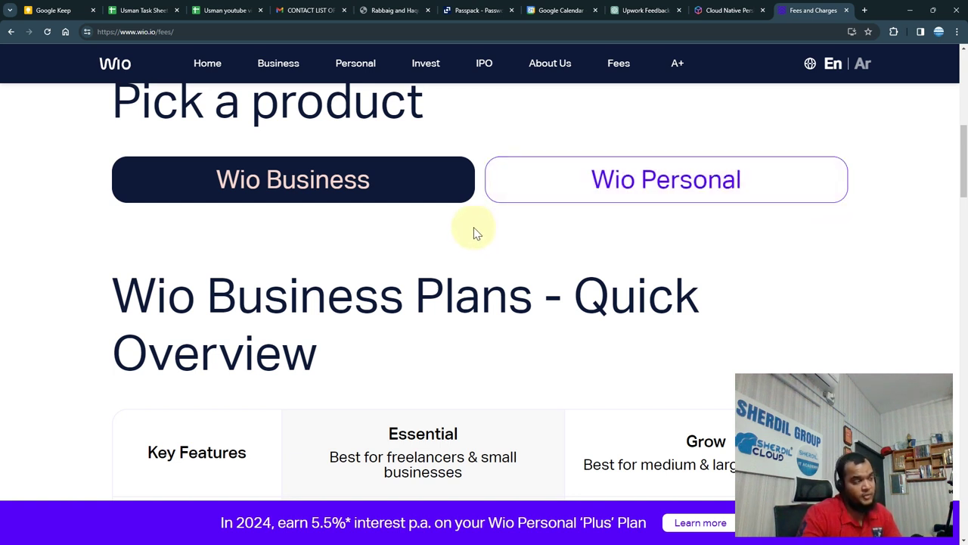
- Highlight the Essential plan's name, free salary file allowance and 2 free account users
scroll(469, 219, "down", 3)
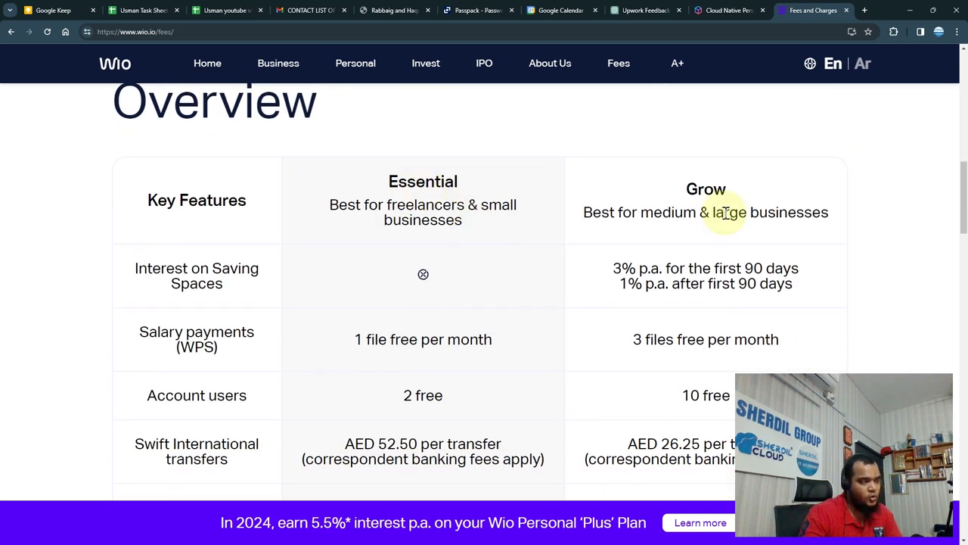
left_click_drag(378, 183, 483, 183)
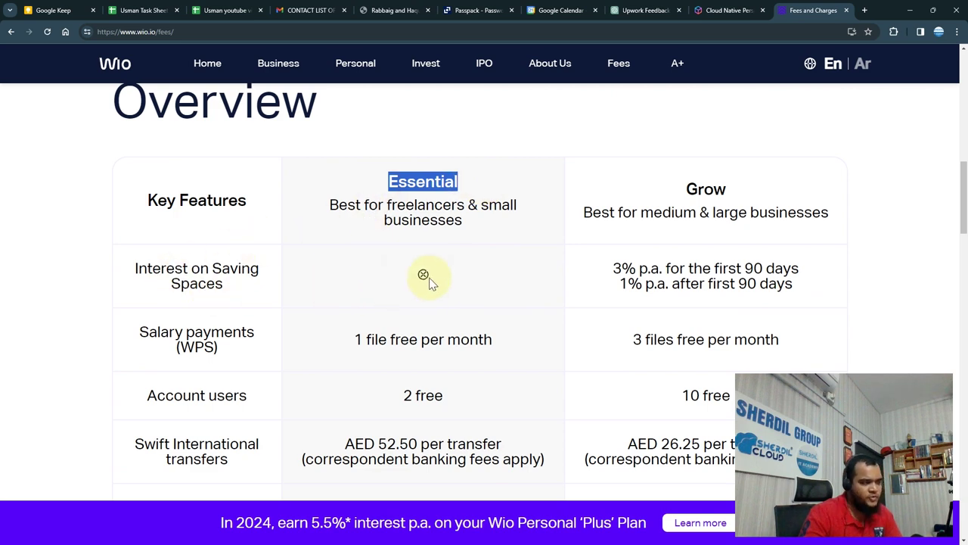
scroll(408, 283, "down", 1)
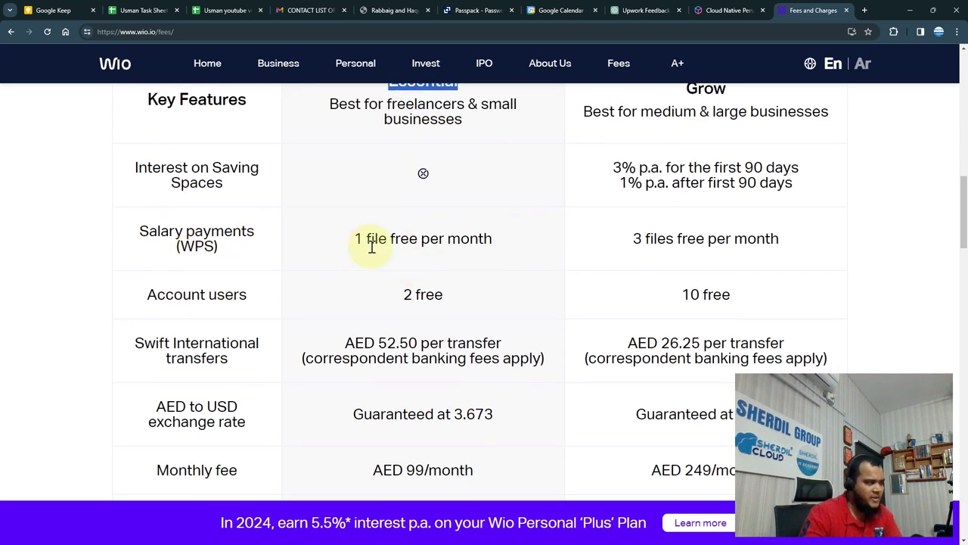
left_click_drag(352, 241, 492, 241)
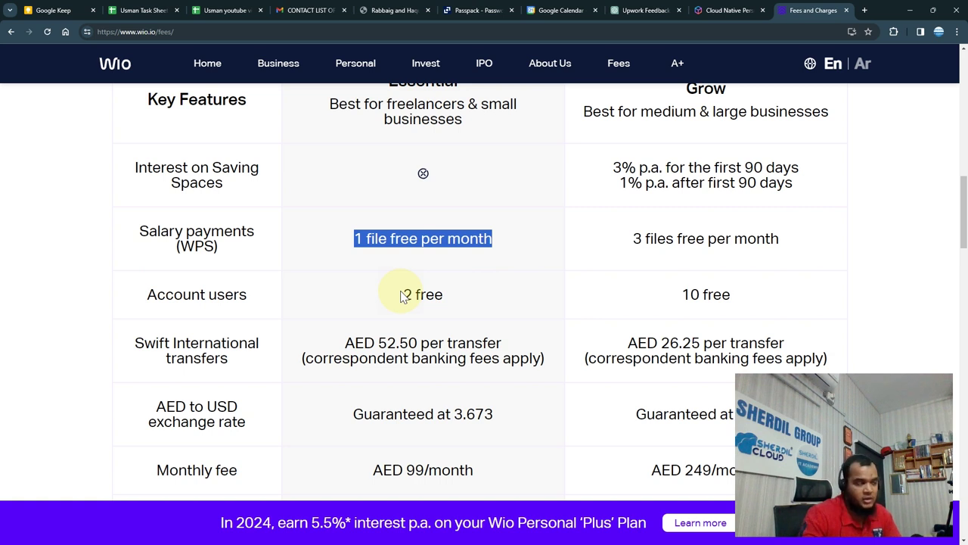
left_click_drag(403, 295, 449, 295)
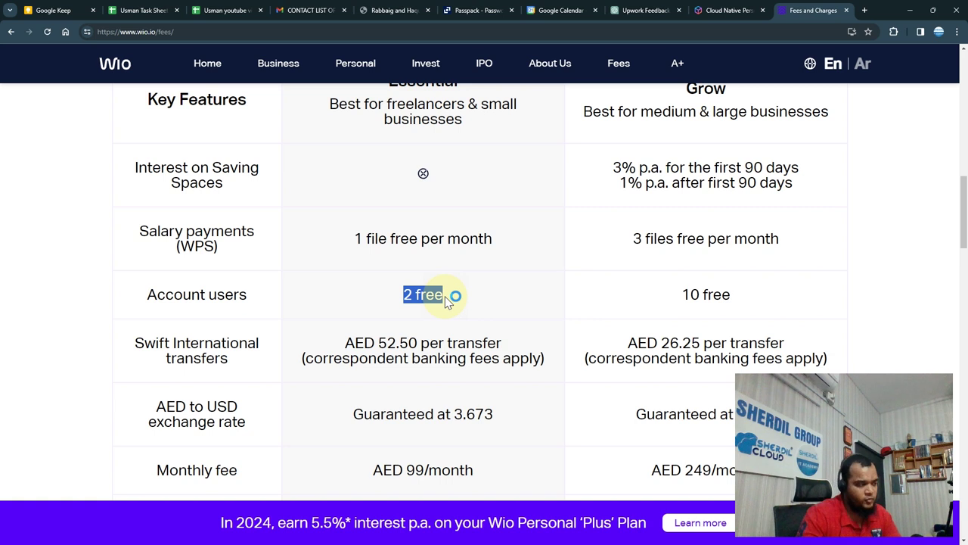
- Highlight Essential's AED 52.50 transfer fee, 3.673 guaranteed rate and AED 99/month fee
scroll(450, 299, "down", 2)
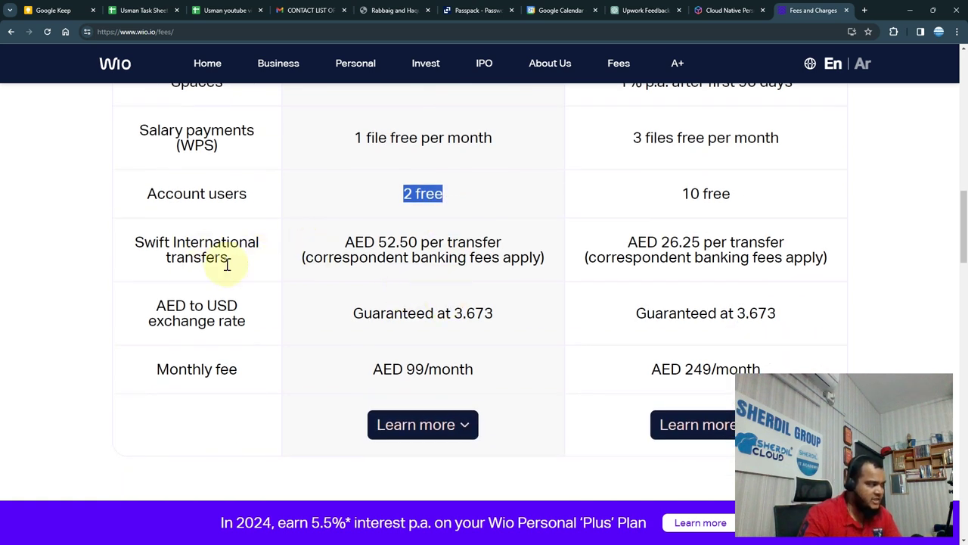
left_click_drag(347, 242, 439, 244)
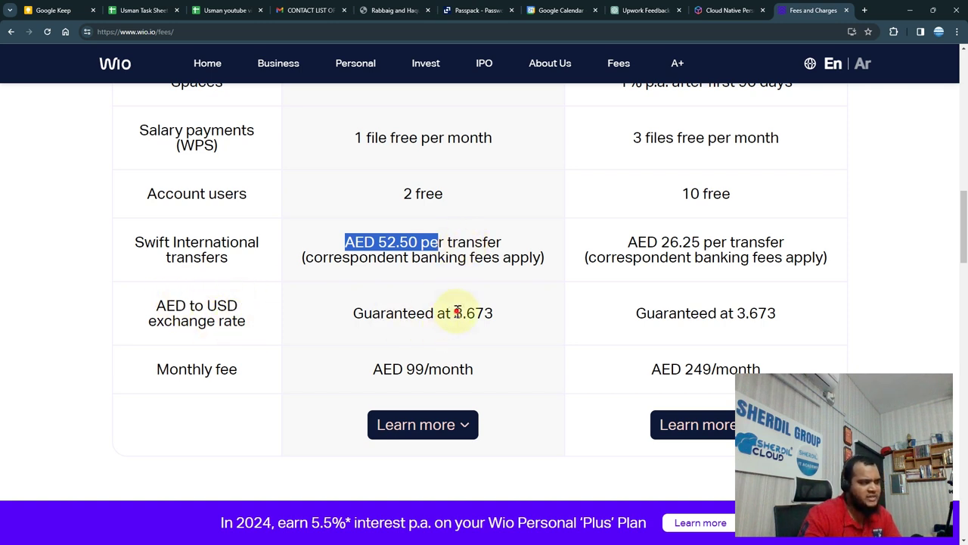
left_click_drag(454, 312, 497, 314)
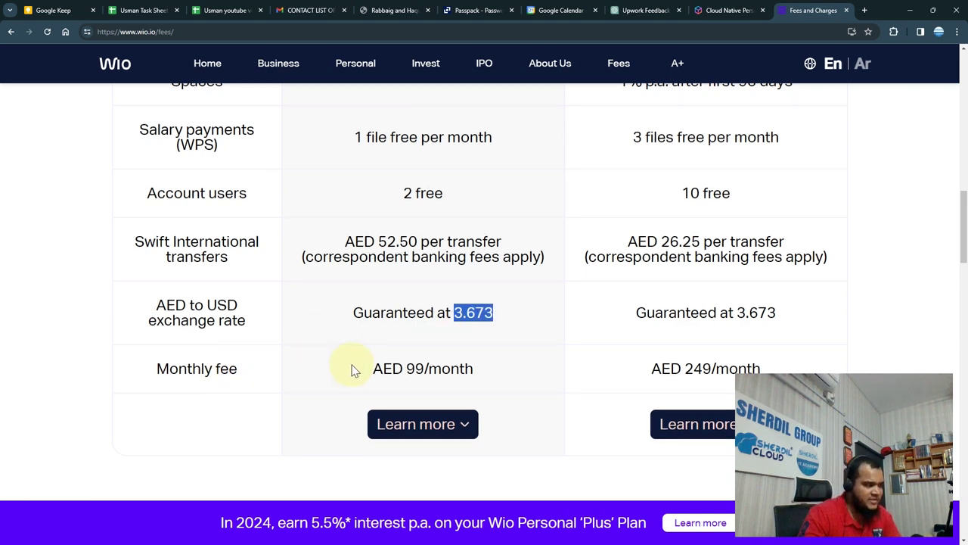
scroll(353, 370, "down", 1)
left_click_drag(372, 318, 482, 317)
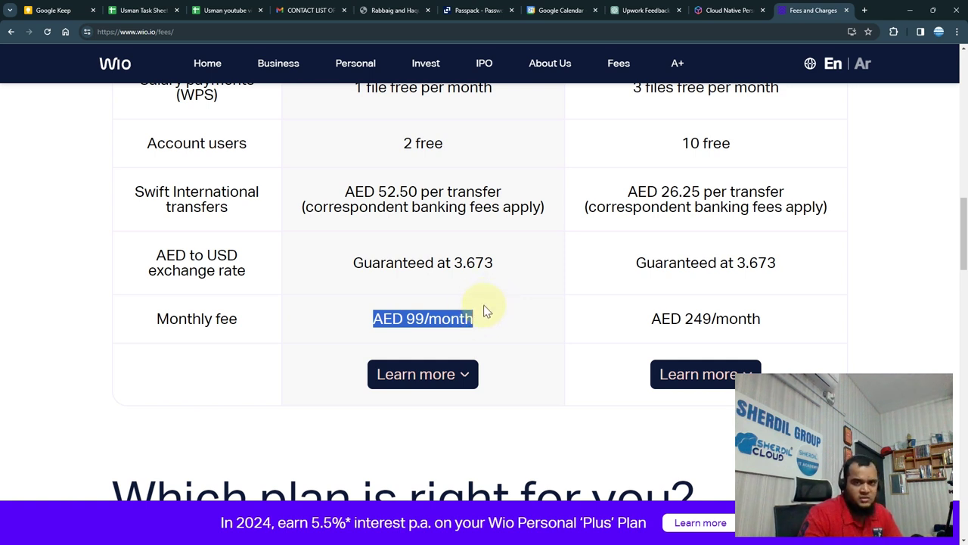
- Scroll back over the plans table, then minimize the browser to return to Wio Business
scroll(484, 311, "up", 1)
scroll(462, 369, "up", 7)
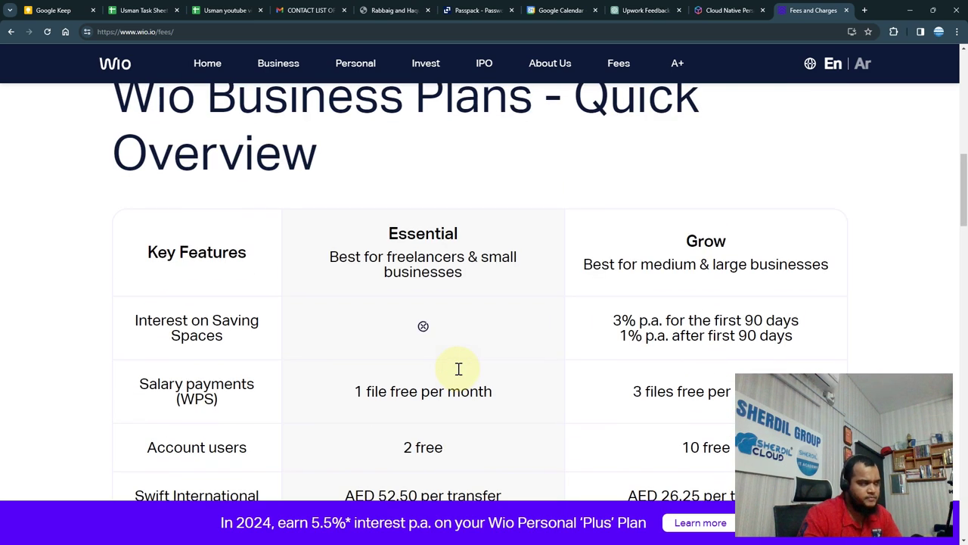
scroll(477, 356, "down", 4)
scroll(491, 352, "down", 4)
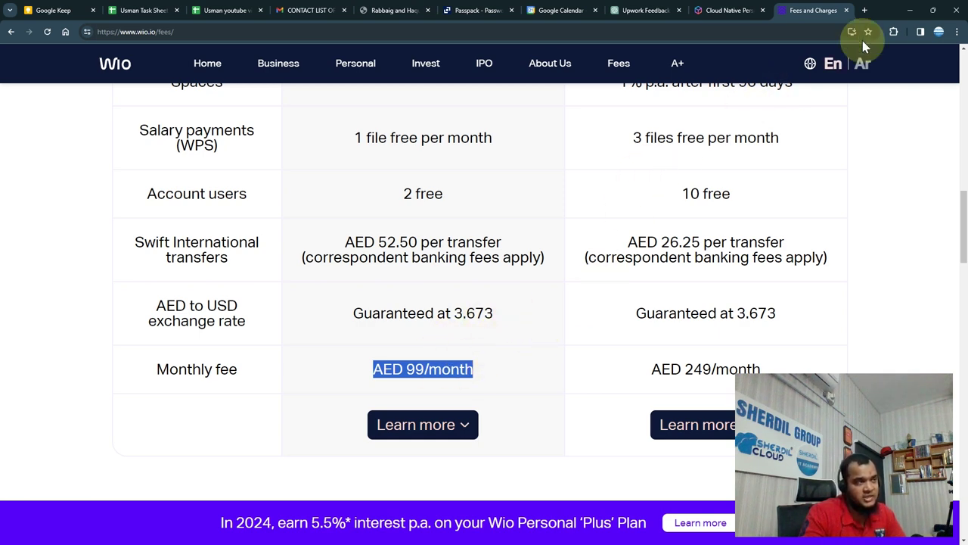
left_click(911, 11)
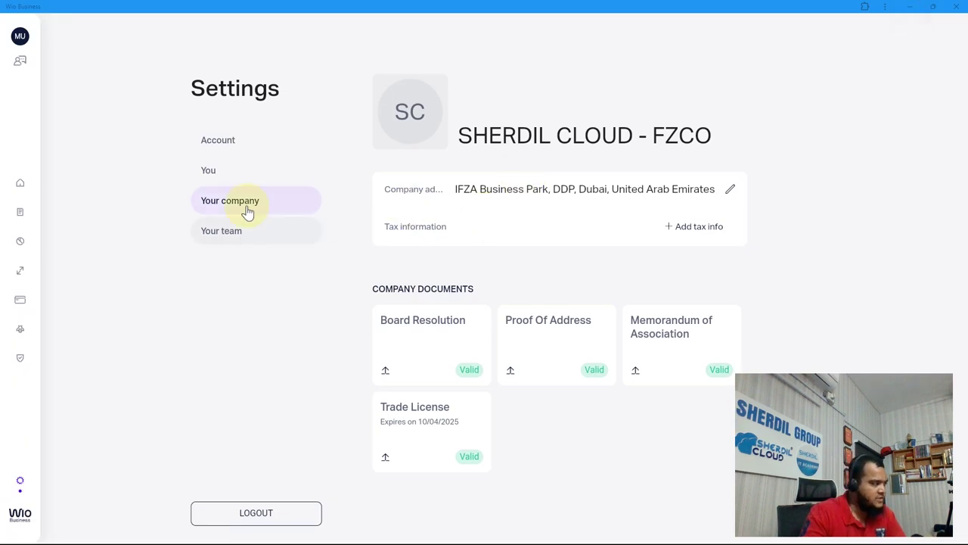
- Check team members and the account overview in Settings, then go to Invoices' first-invoice page
left_click(233, 236)
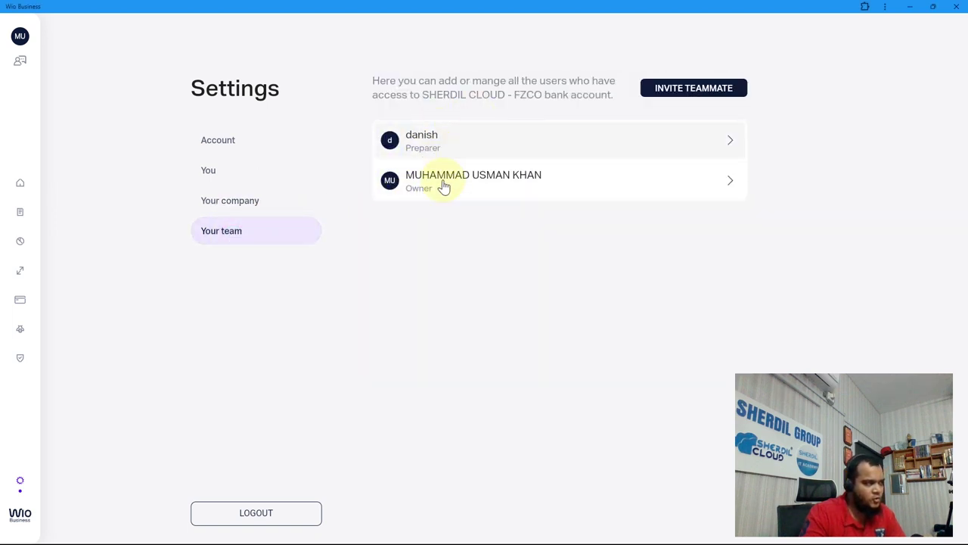
left_click(215, 145)
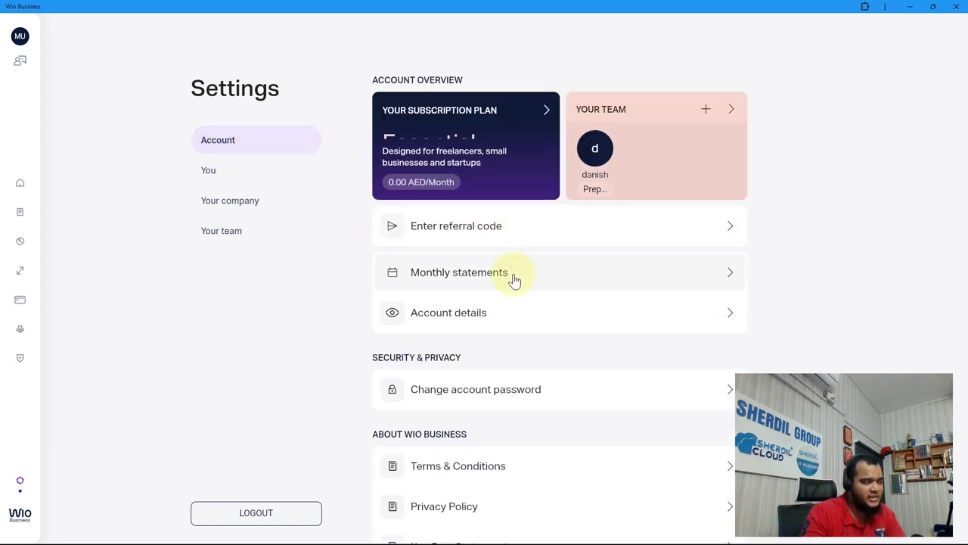
scroll(514, 272, "down", 1)
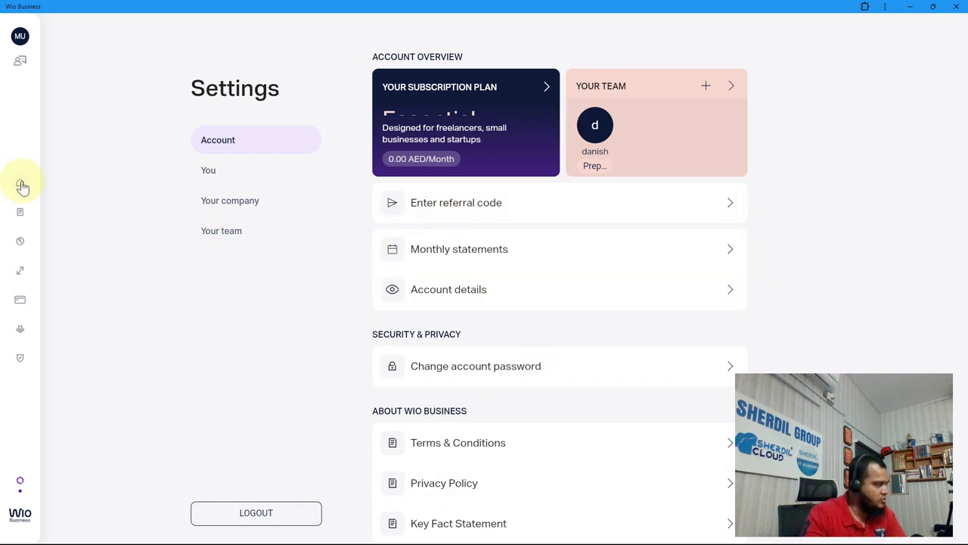
left_click(20, 214)
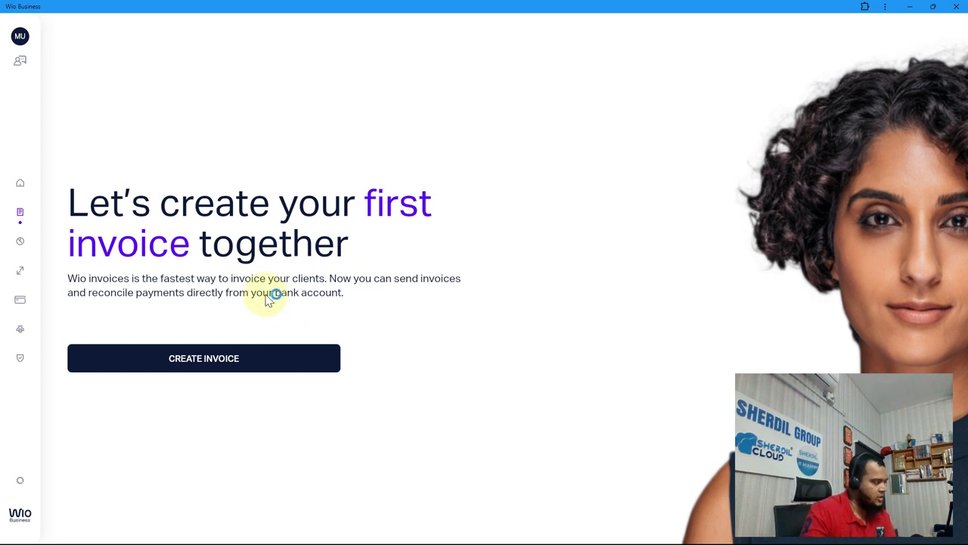
left_click(14, 267)
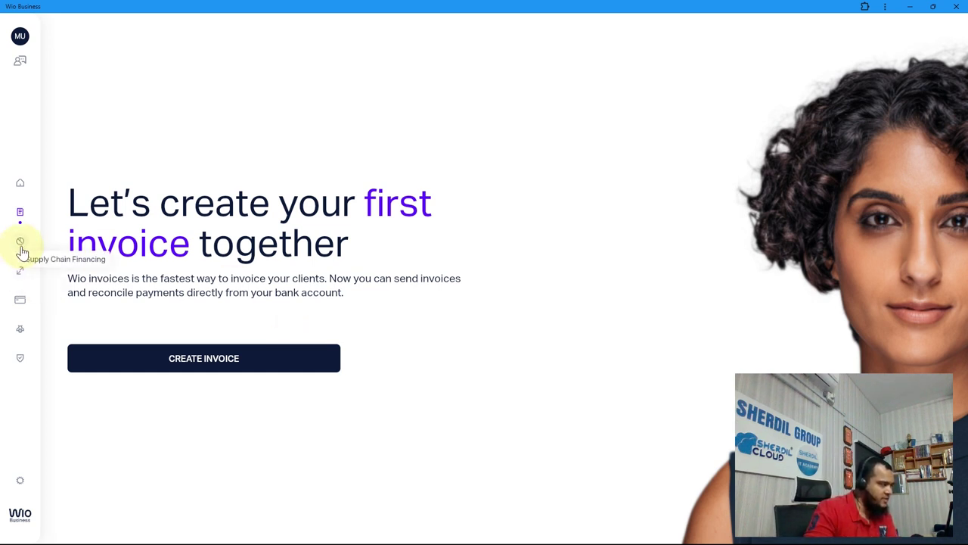
left_click(20, 187)
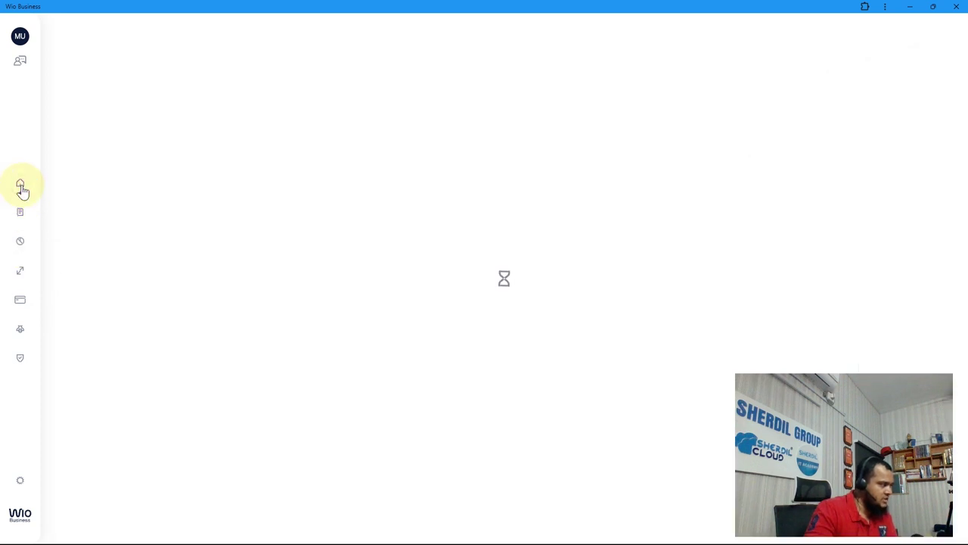
left_click(206, 298)
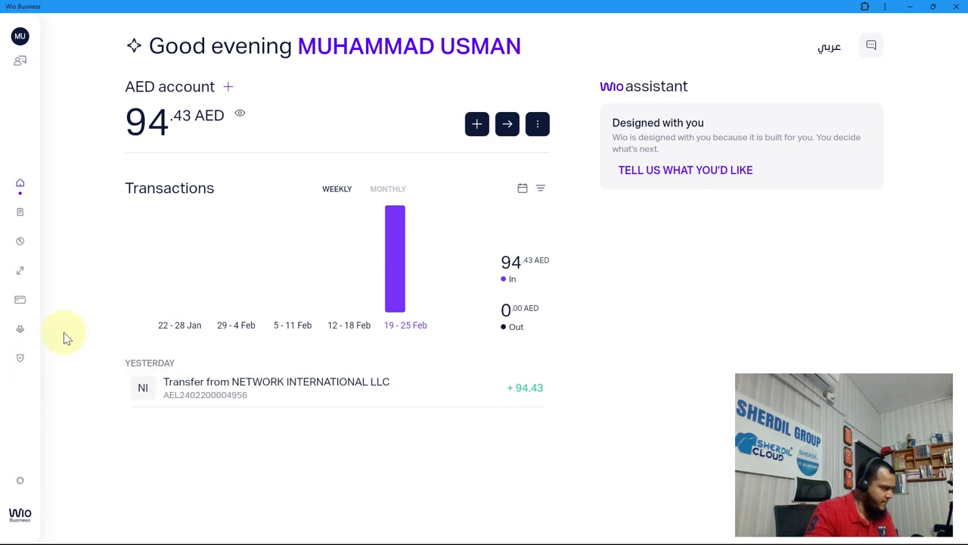
left_click(21, 330)
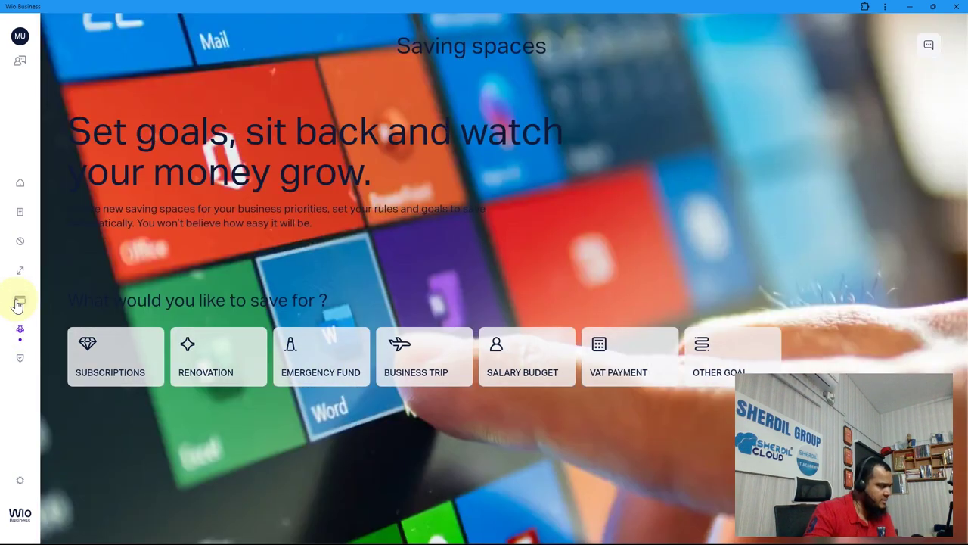
left_click(19, 301)
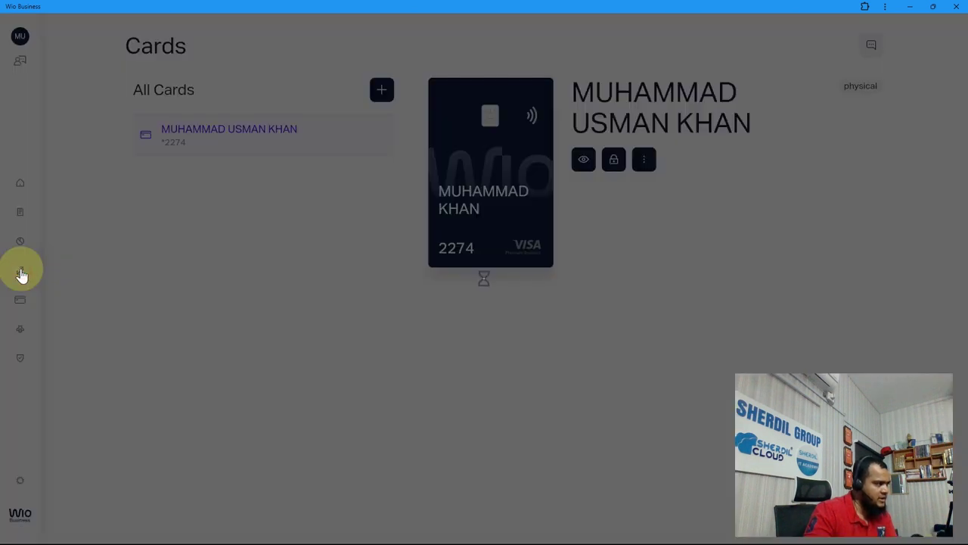
left_click(20, 272)
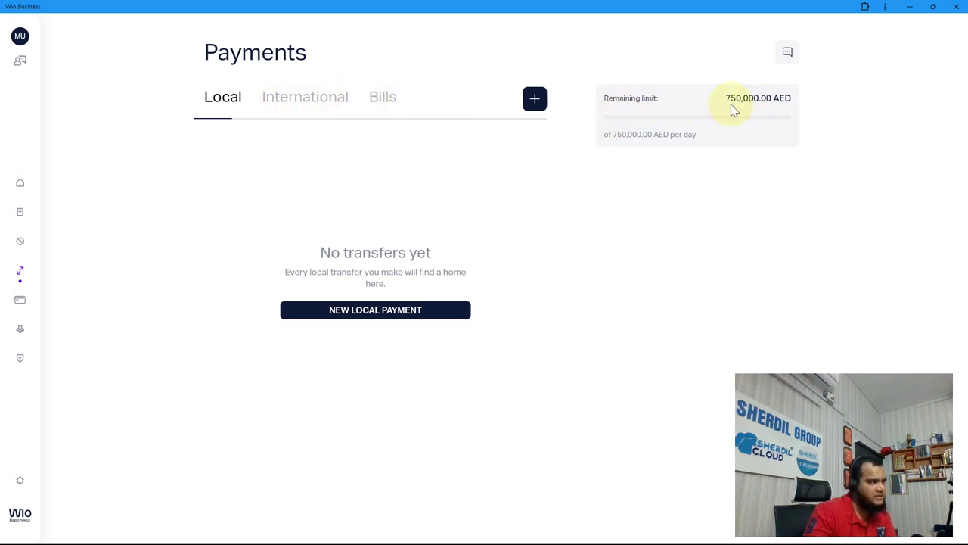
left_click(19, 243)
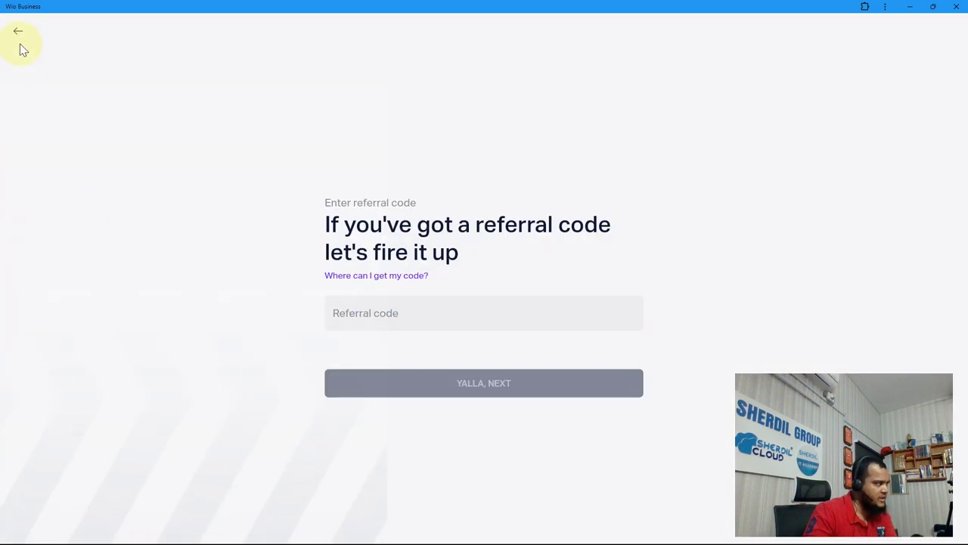
left_click(16, 34)
left_click(16, 34)
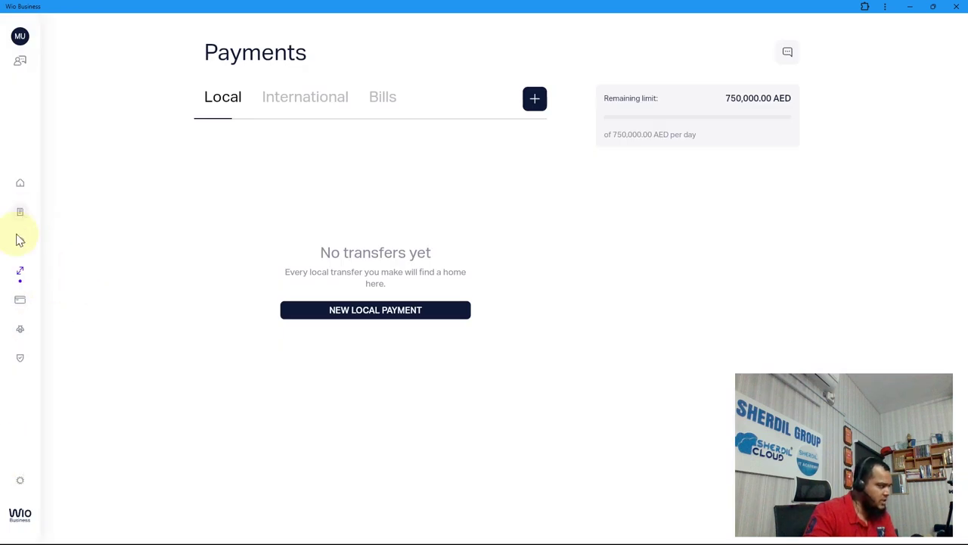
left_click(18, 239)
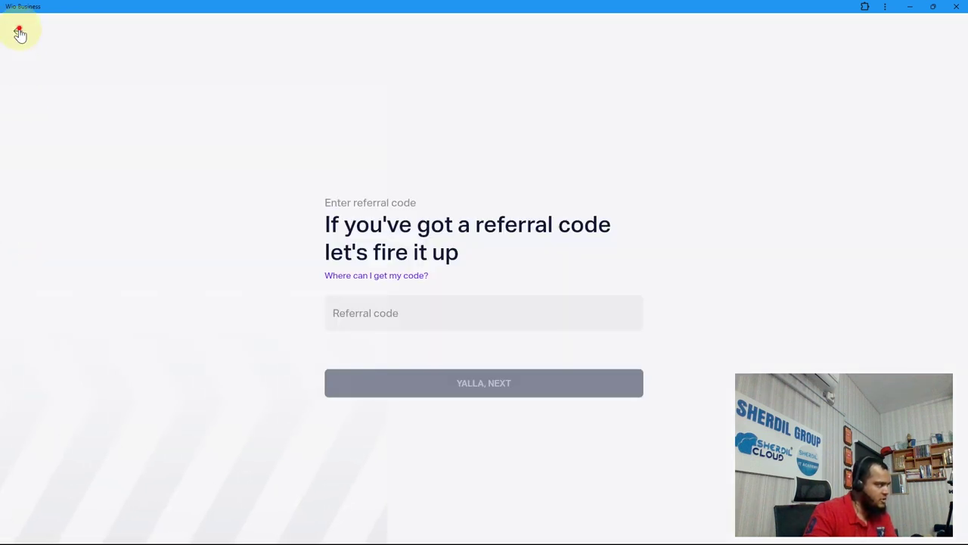
left_click(17, 31)
left_click(20, 218)
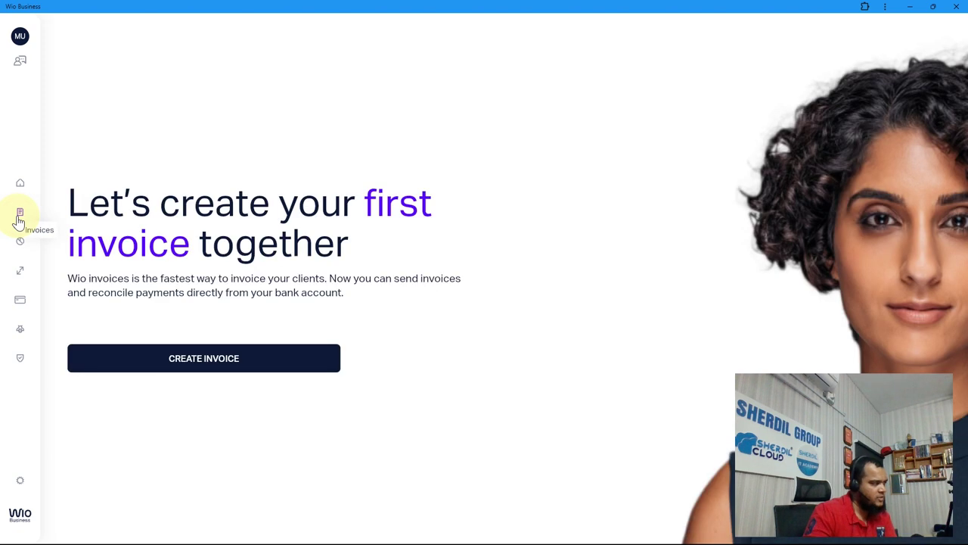
left_click(252, 357)
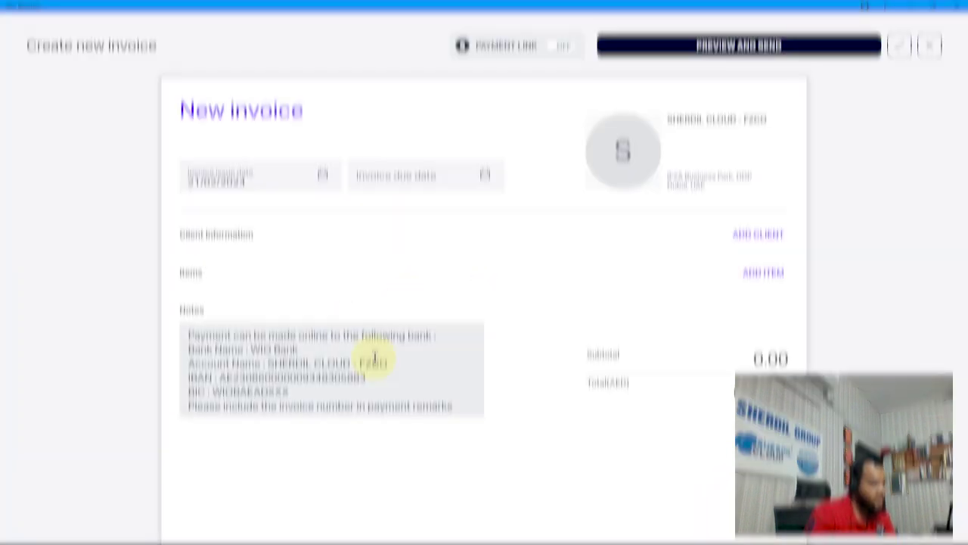
left_click_drag(184, 334, 490, 407)
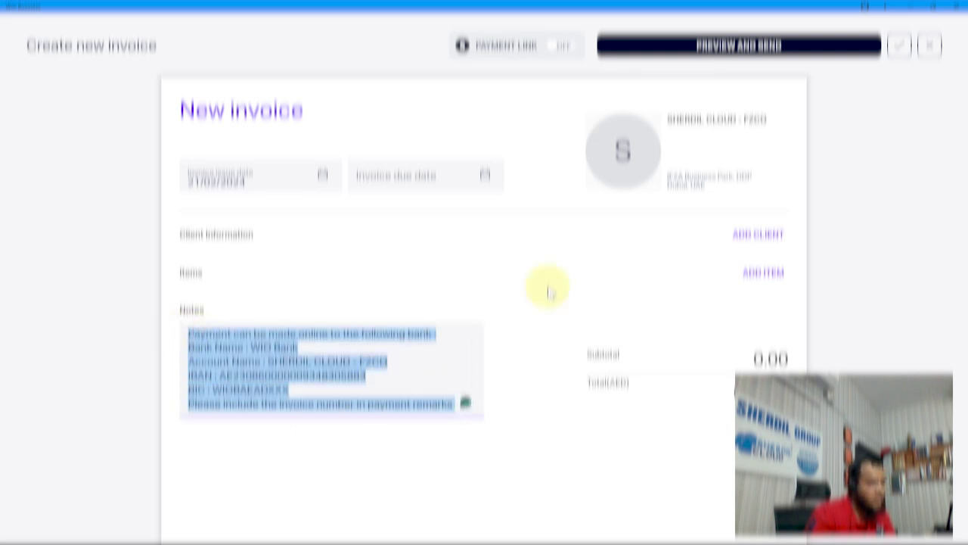
left_click(563, 47)
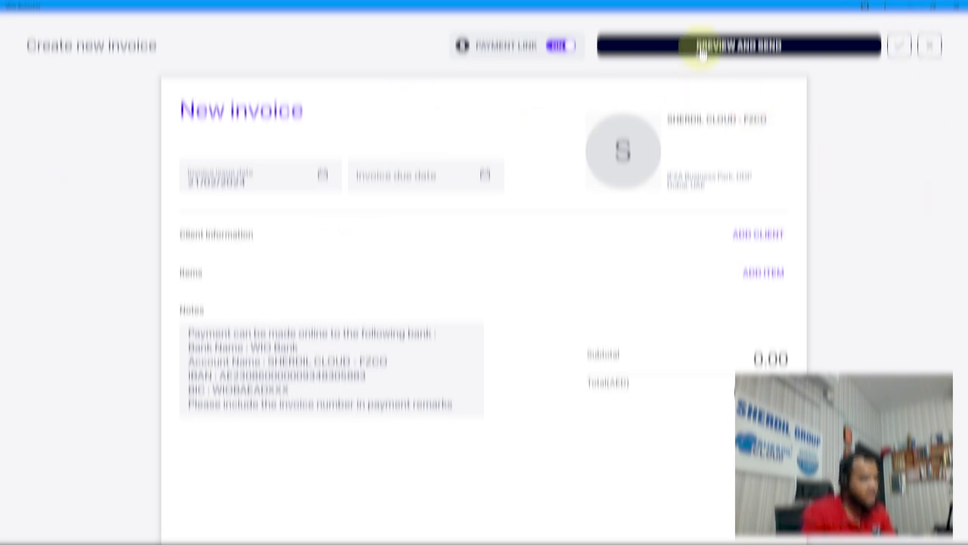
left_click(930, 45)
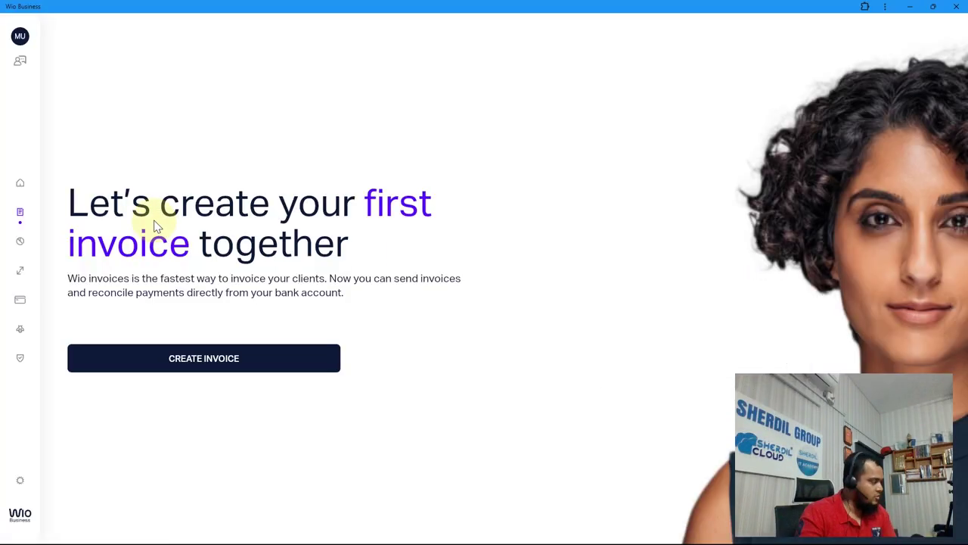
- Visit Home, Team requests and Settings, then open Cards showing the physical Visa business card
left_click(21, 187)
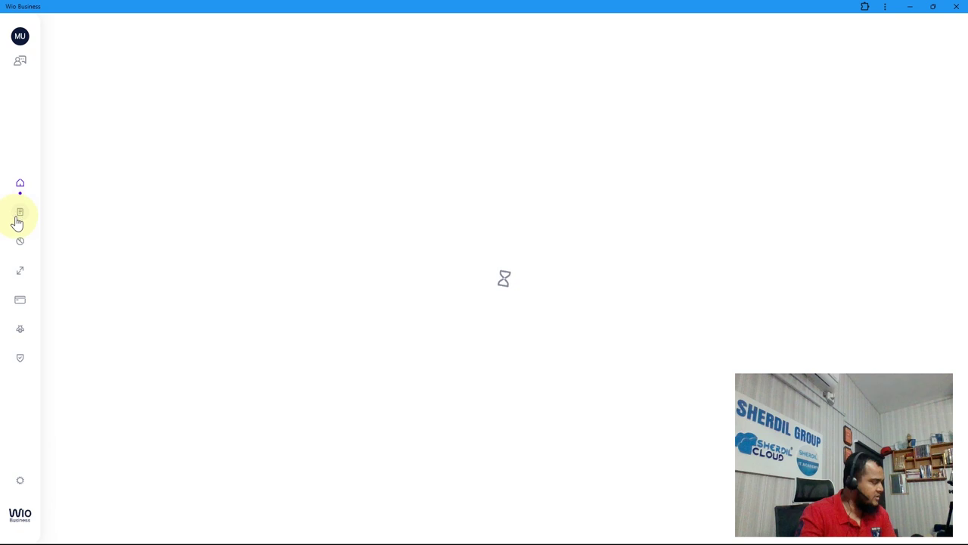
left_click(18, 63)
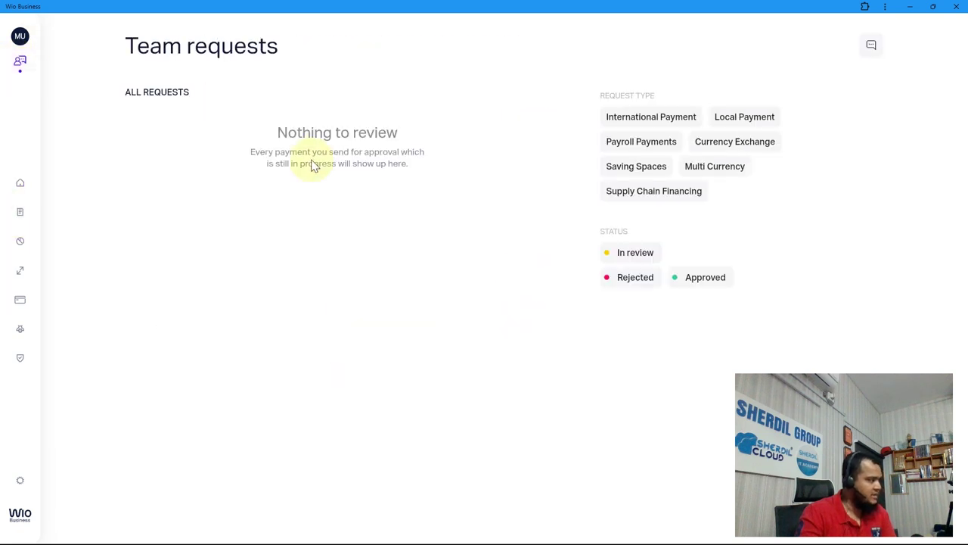
left_click(20, 481)
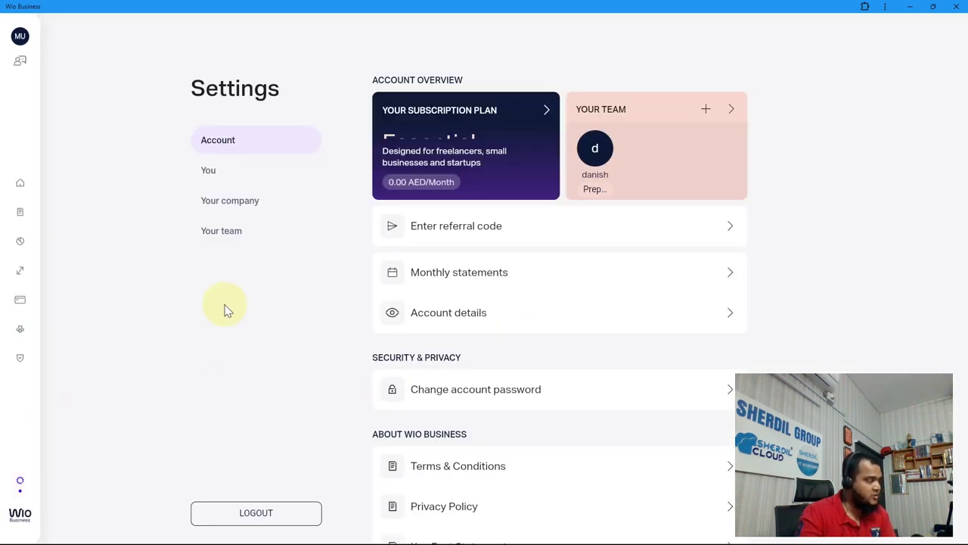
left_click(19, 62)
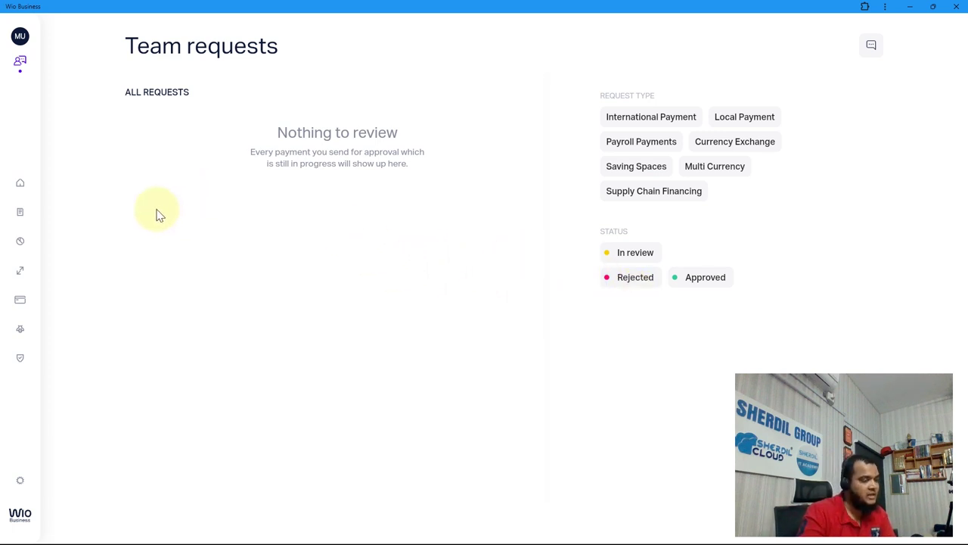
left_click(22, 299)
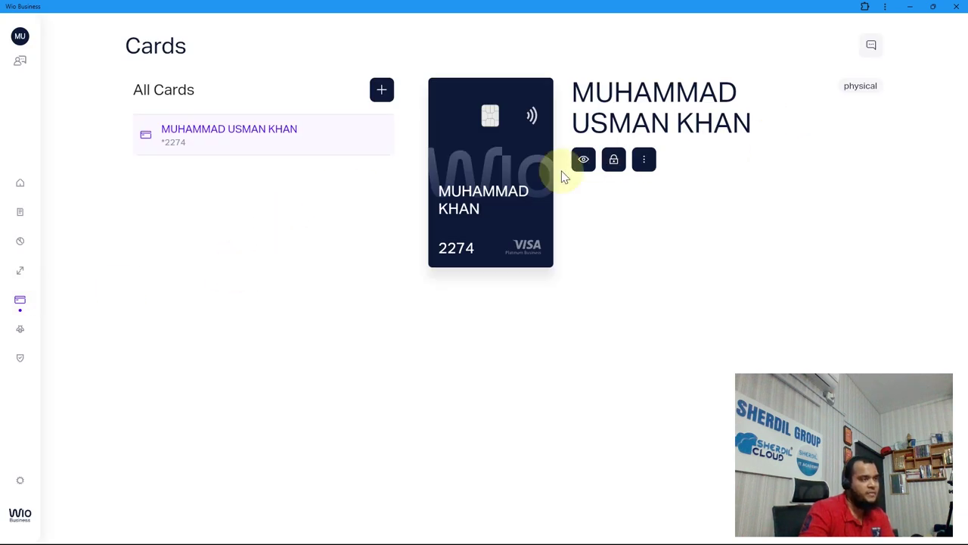
- Check the card's options, open and dismiss the New Virtual Card form, then go to Invoices
left_click(643, 159)
left_click(717, 157)
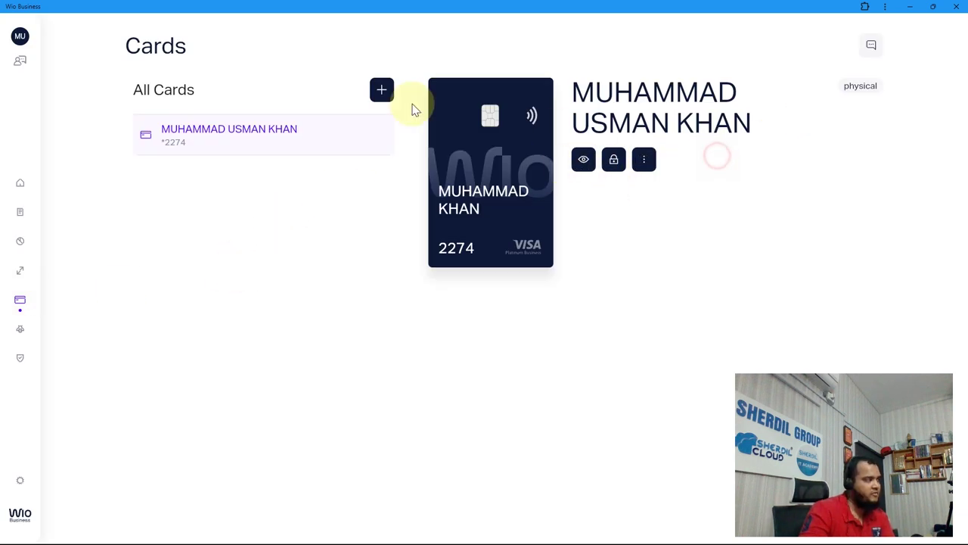
left_click(383, 91)
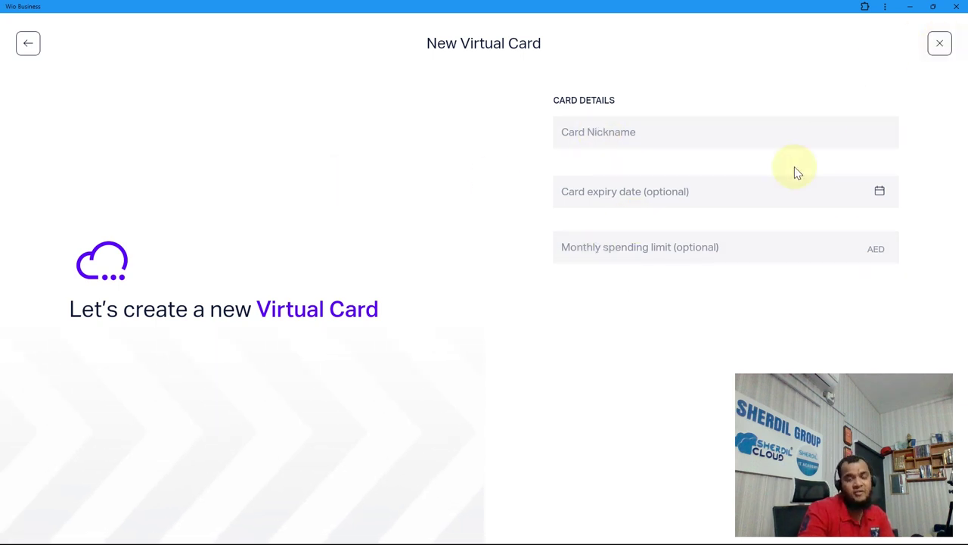
key("Escape")
left_click(19, 220)
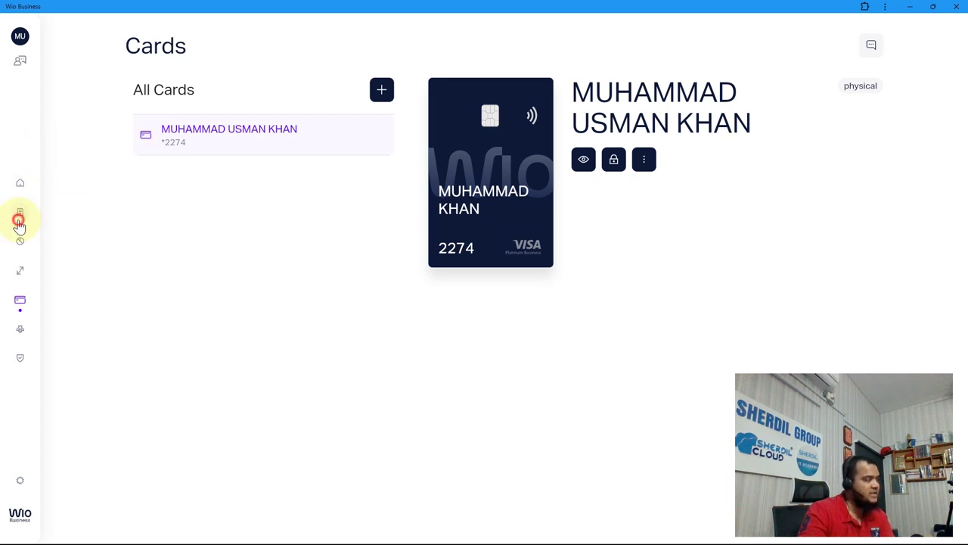